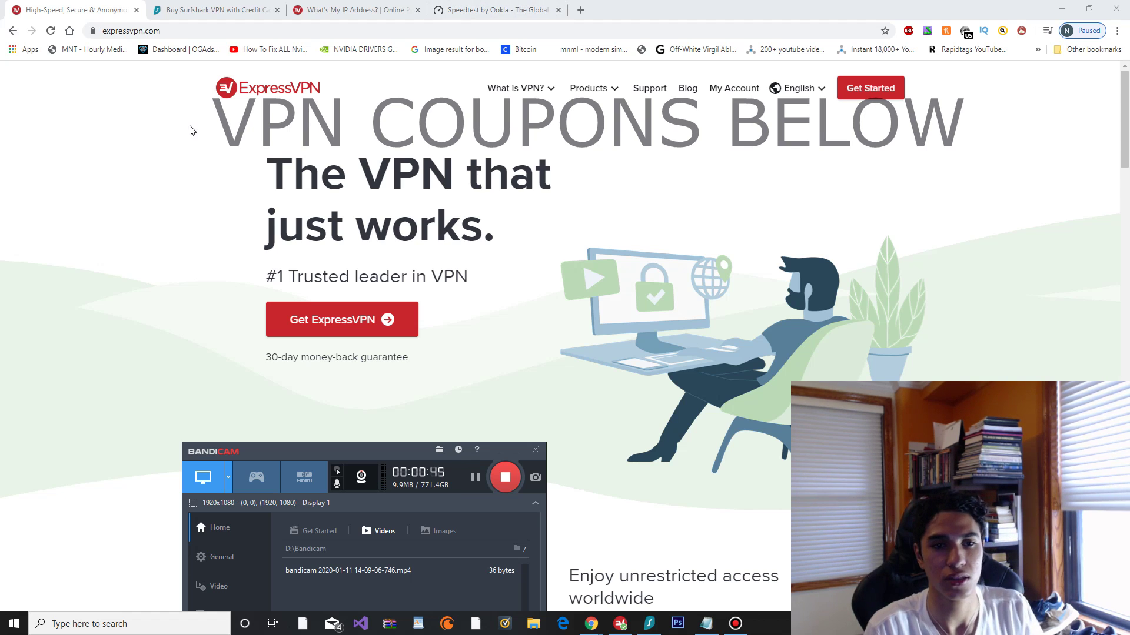
Bring the Chrome window showing the ExpressVPN website to the front.
click(232, 3)
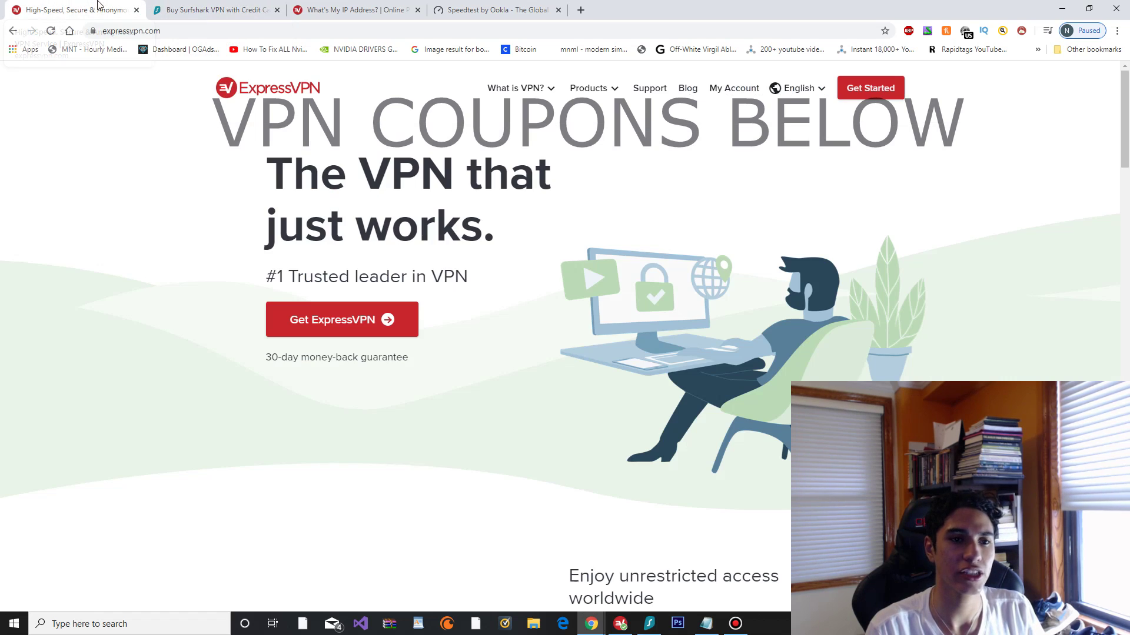
View the Surfshark plan-selection page, then switch back to the ExpressVPN homepage tab.
click(88, 9)
click(219, 7)
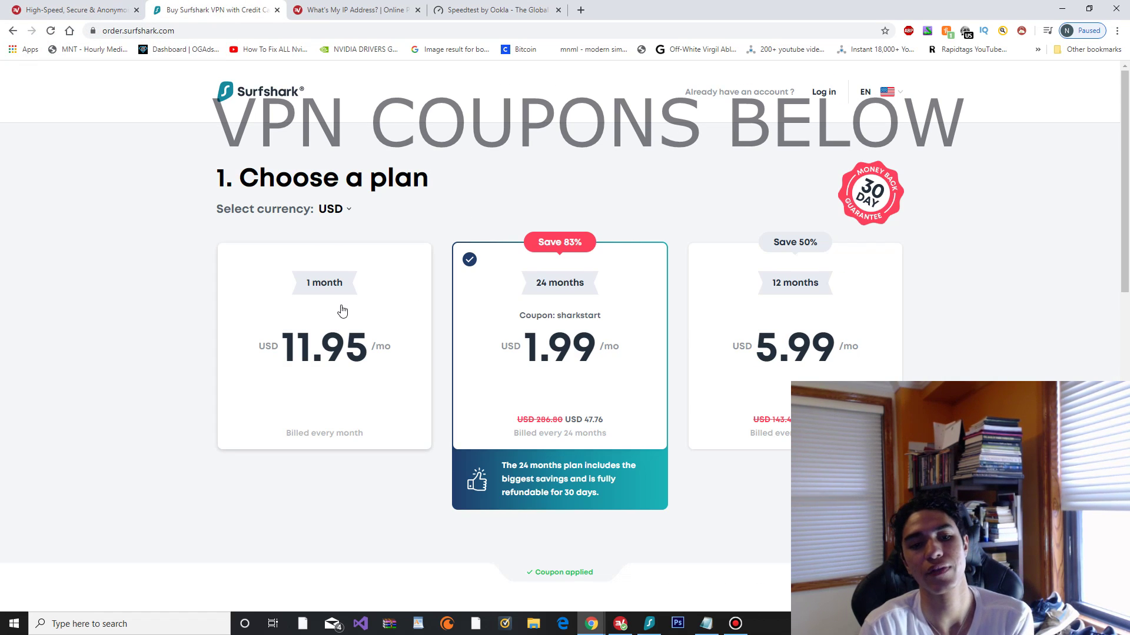
click(46, 7)
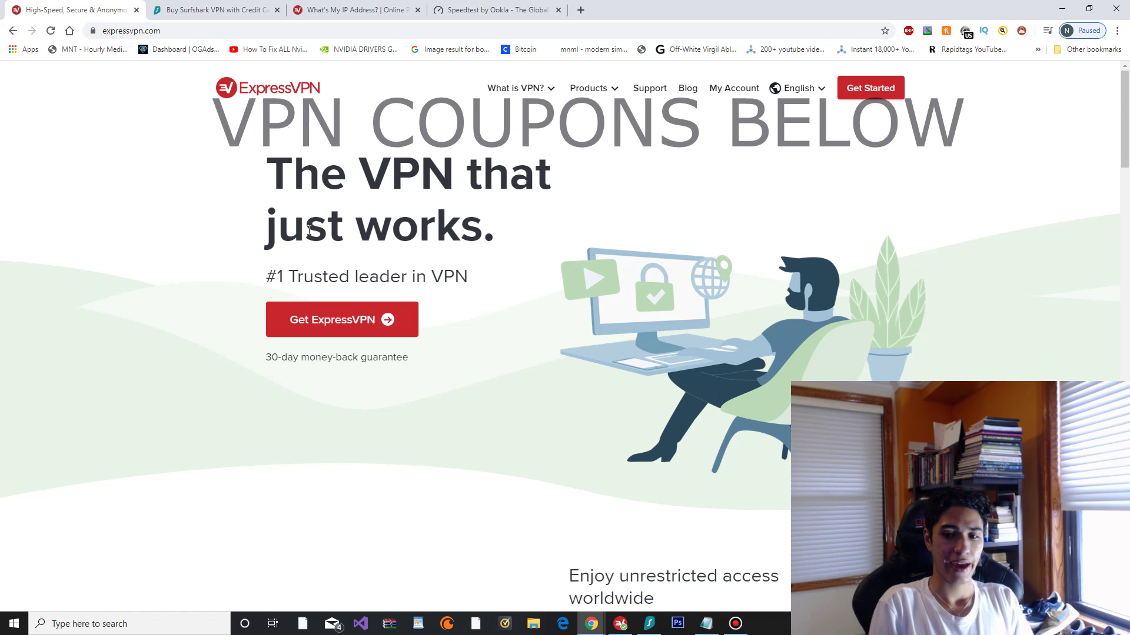
Show the ExpressVPN app's VPN Locations list while connected to USA - Chicago.
click(620, 623)
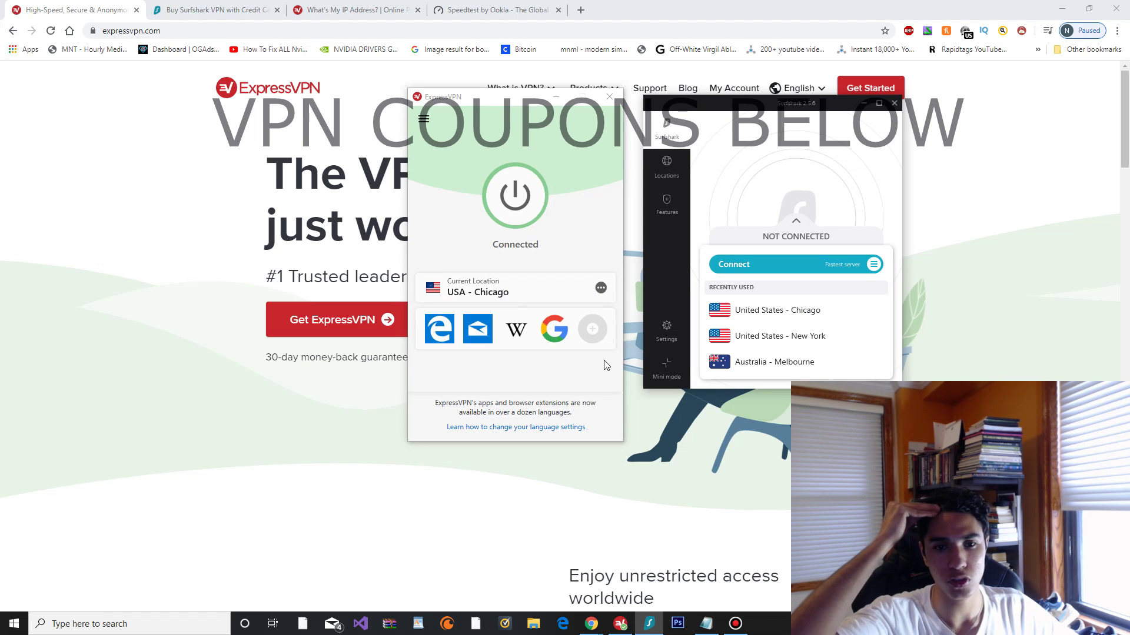
click(423, 119)
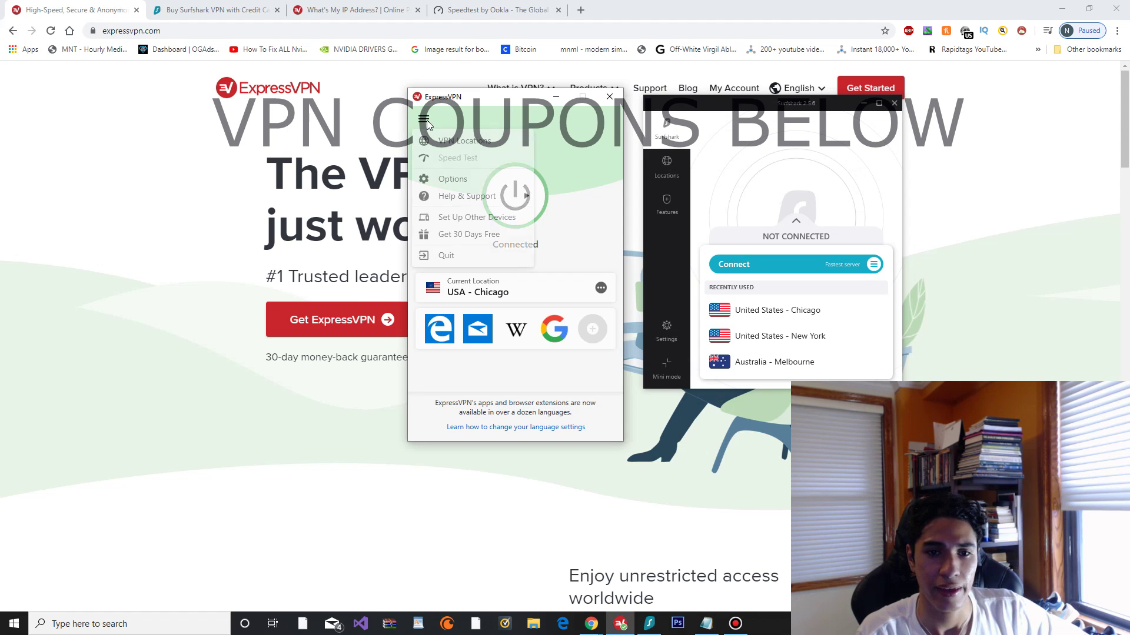
click(463, 140)
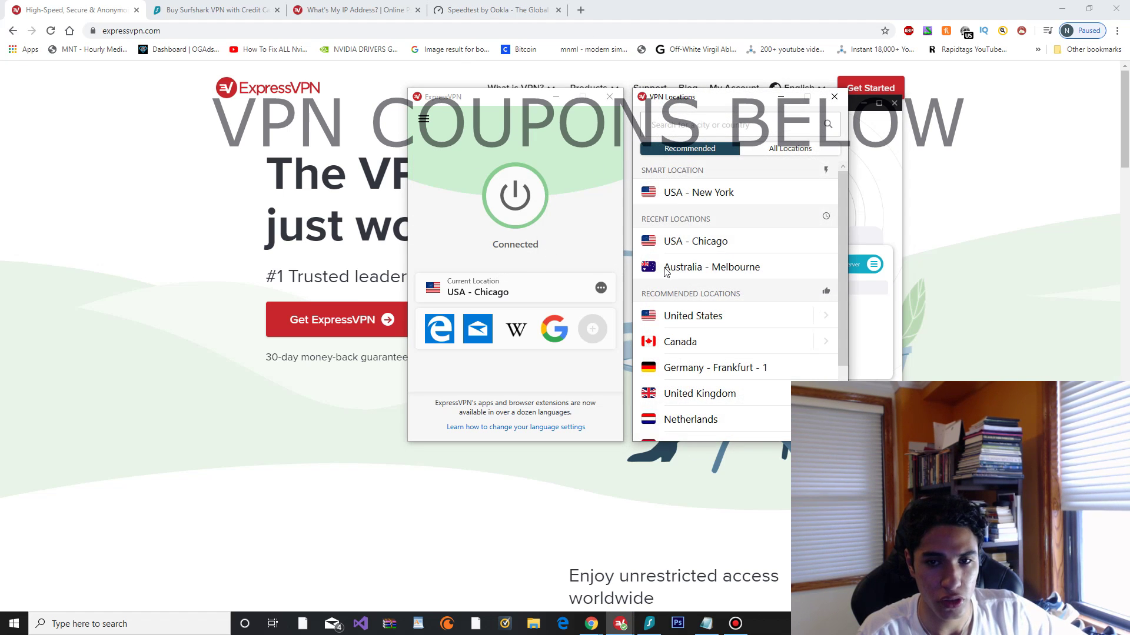
scroll(843, 229, down, 2)
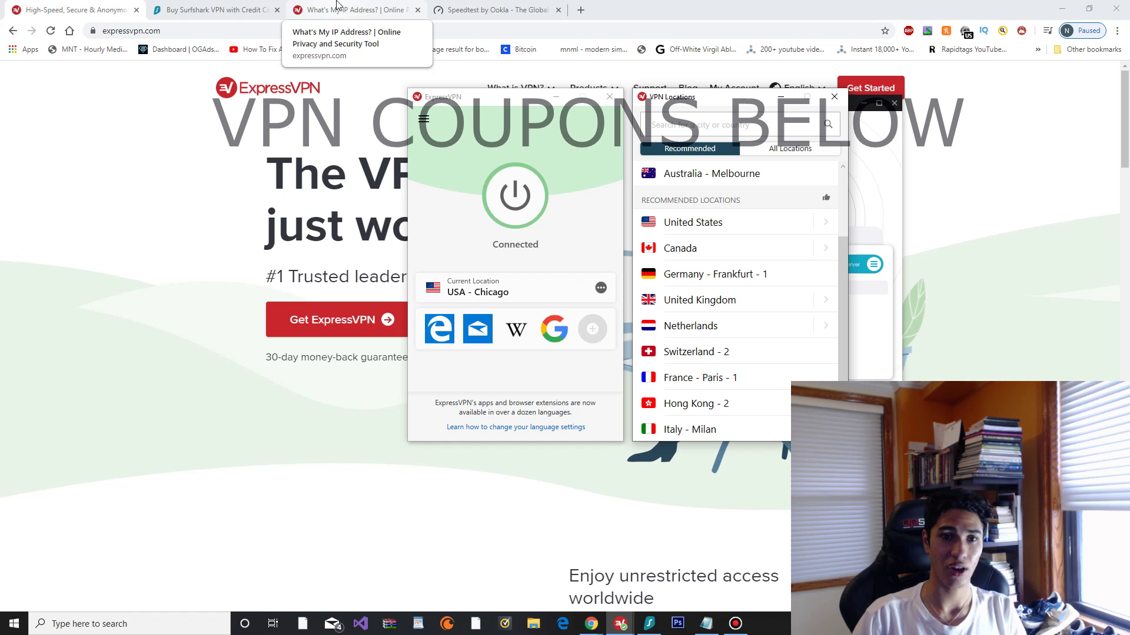
click(336, 4)
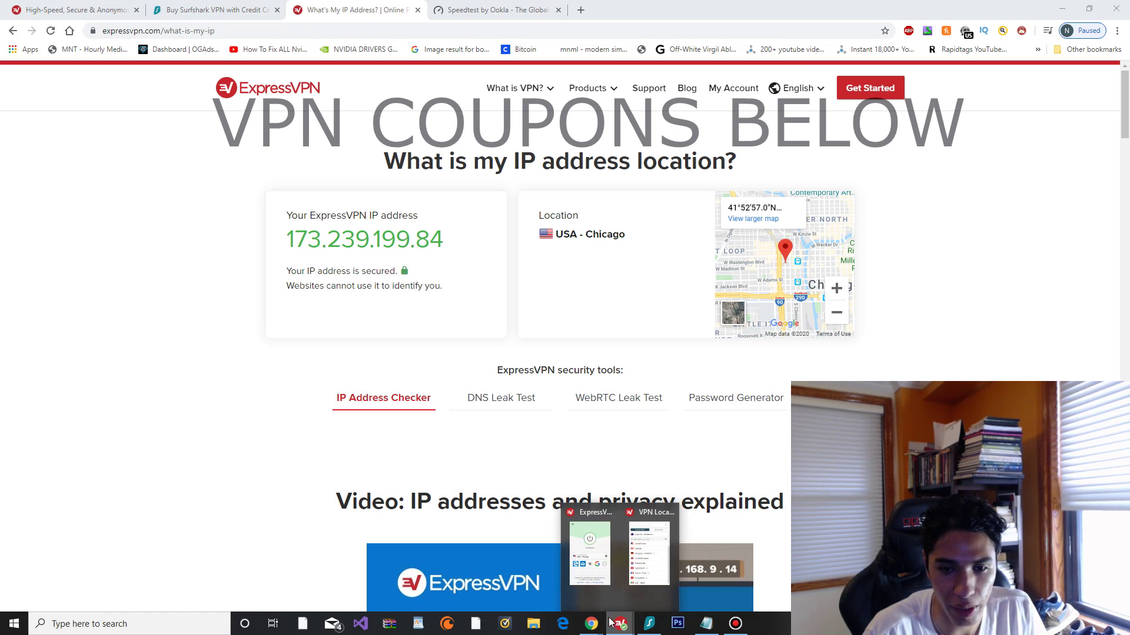
Highlight the IP address 173.239.199.84 on the What's My IP Address page.
click(601, 591)
click(229, 286)
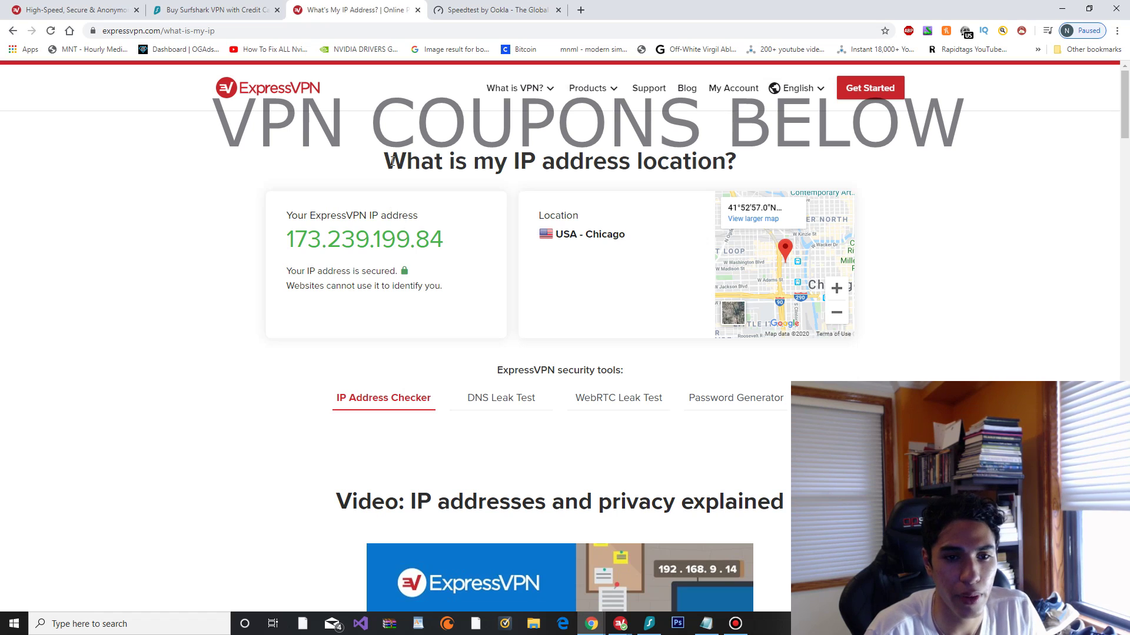
drag(288, 238, 461, 239)
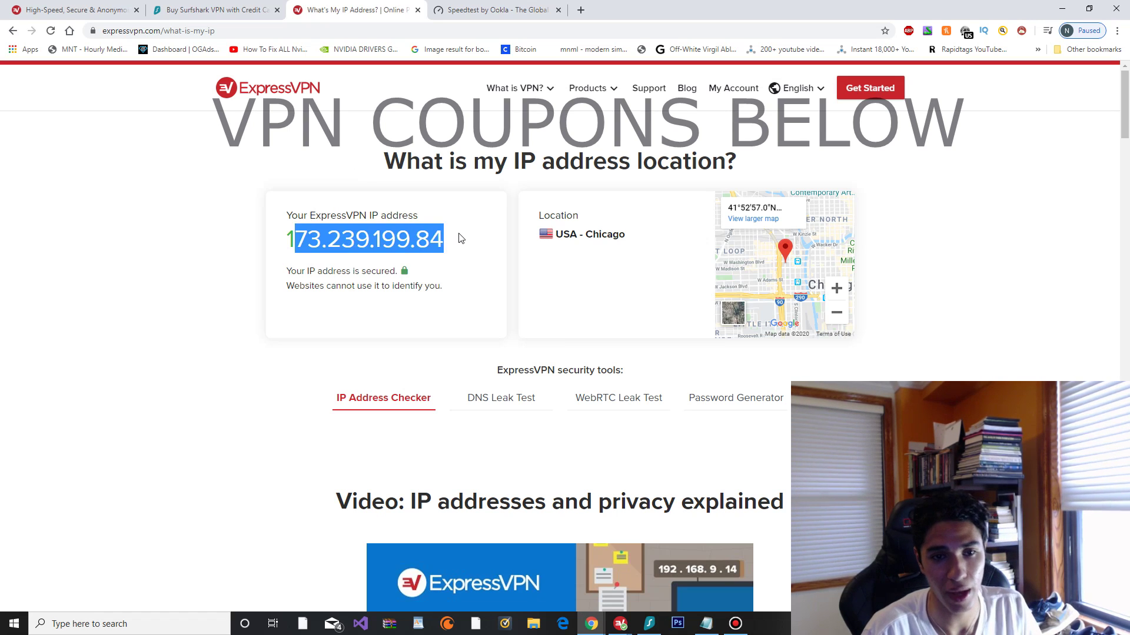
click(467, 317)
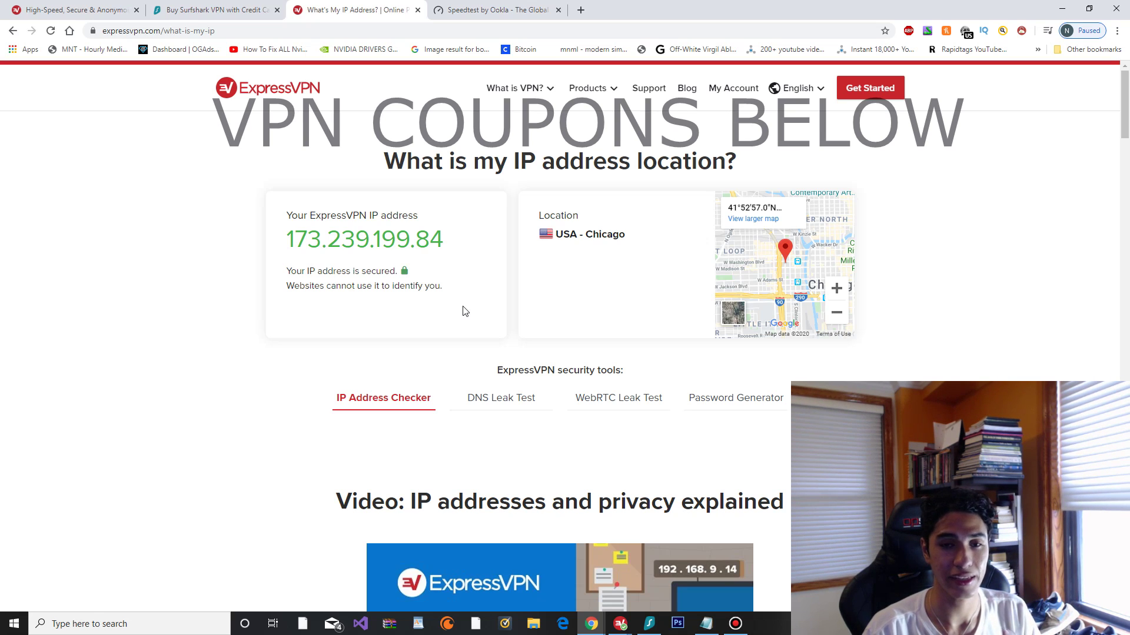
Start the Speedtest, then reload the page stalled on Connecting and start again.
key(ctrl+Tab)
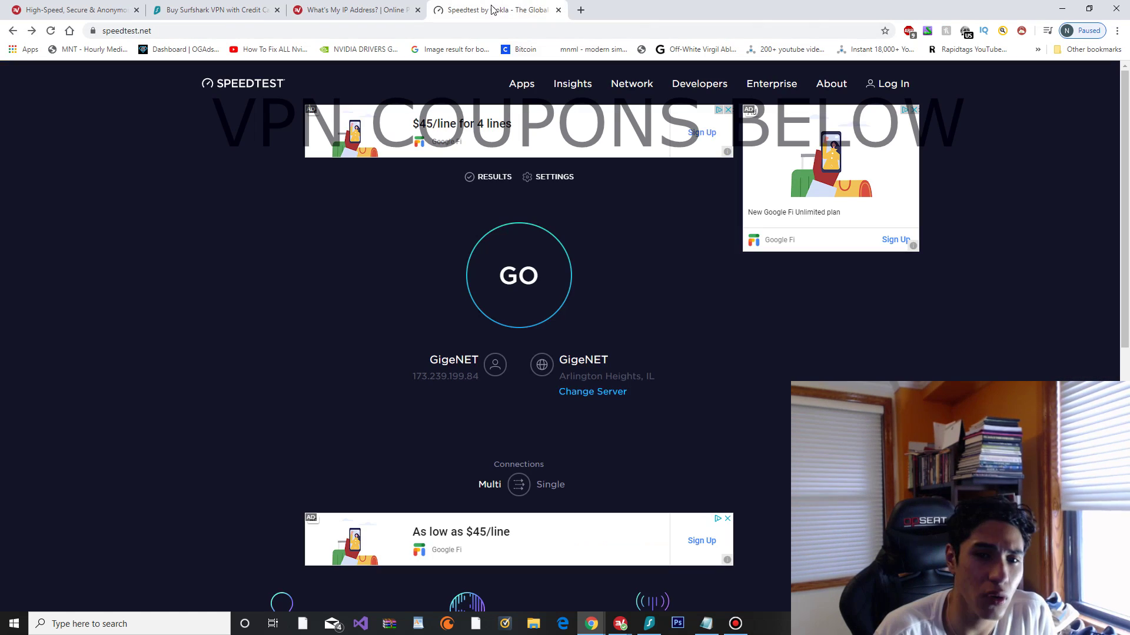
click(510, 301)
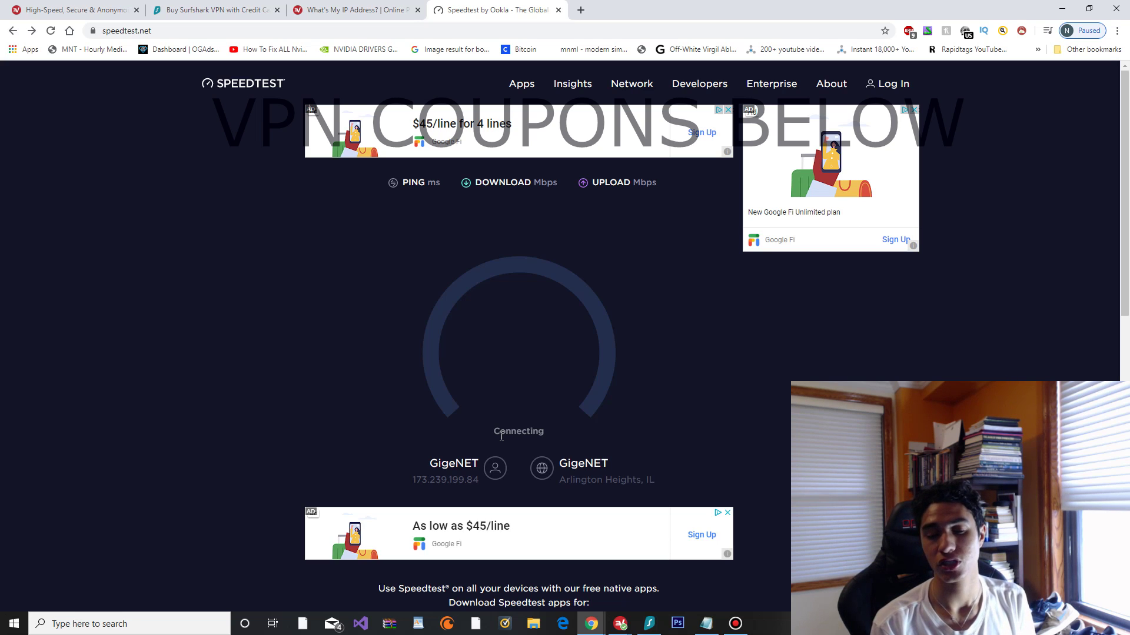
scroll(460, 406, down, 1)
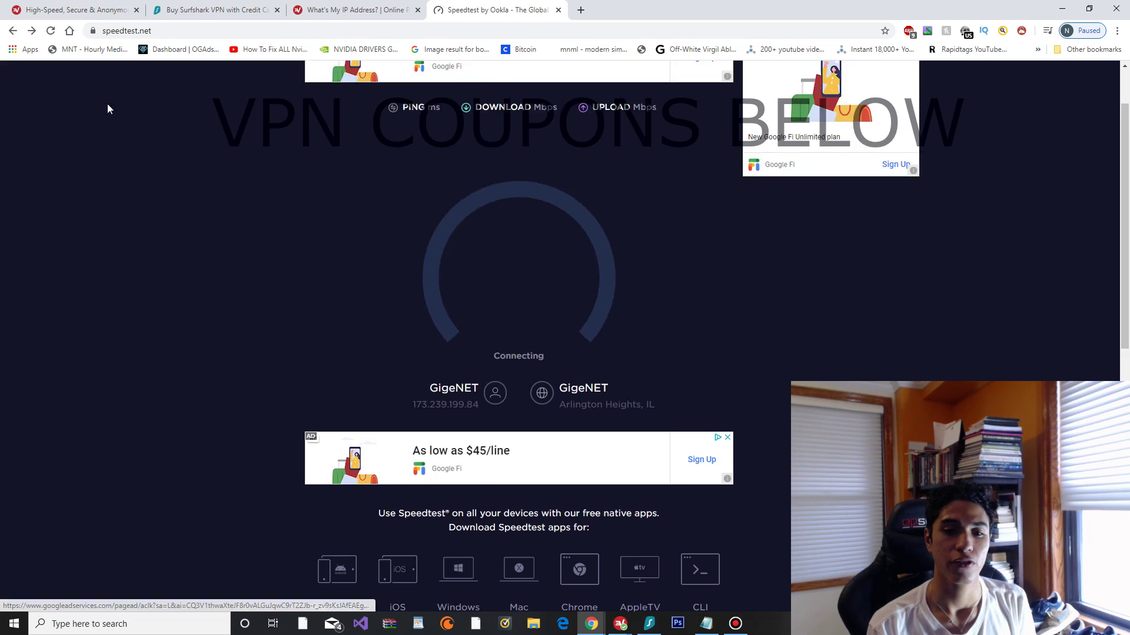
click(50, 32)
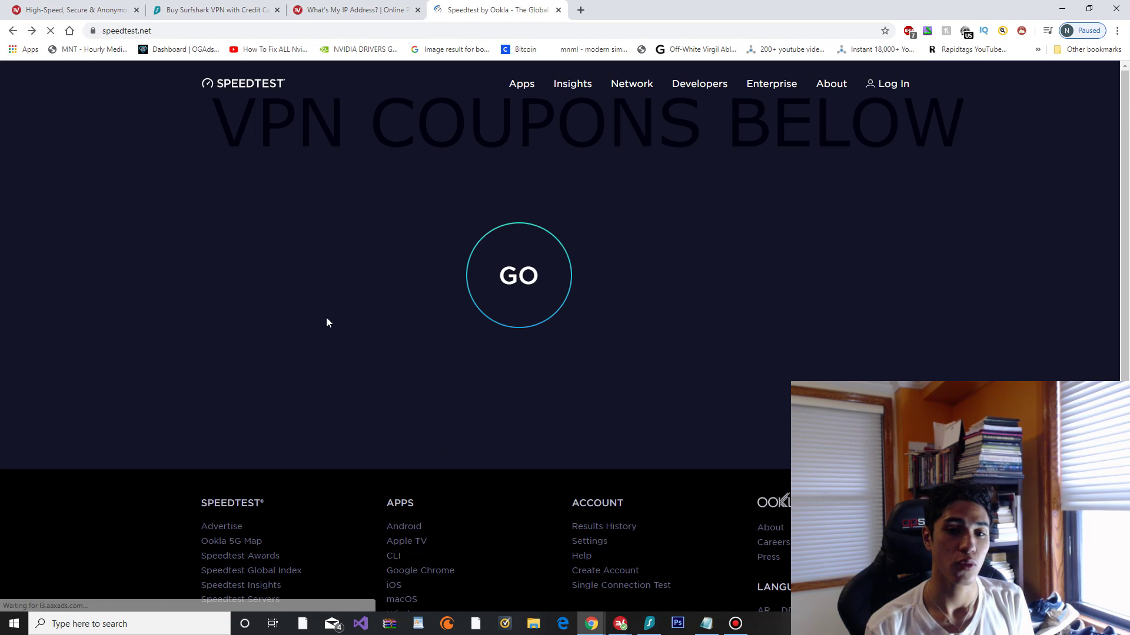
click(504, 310)
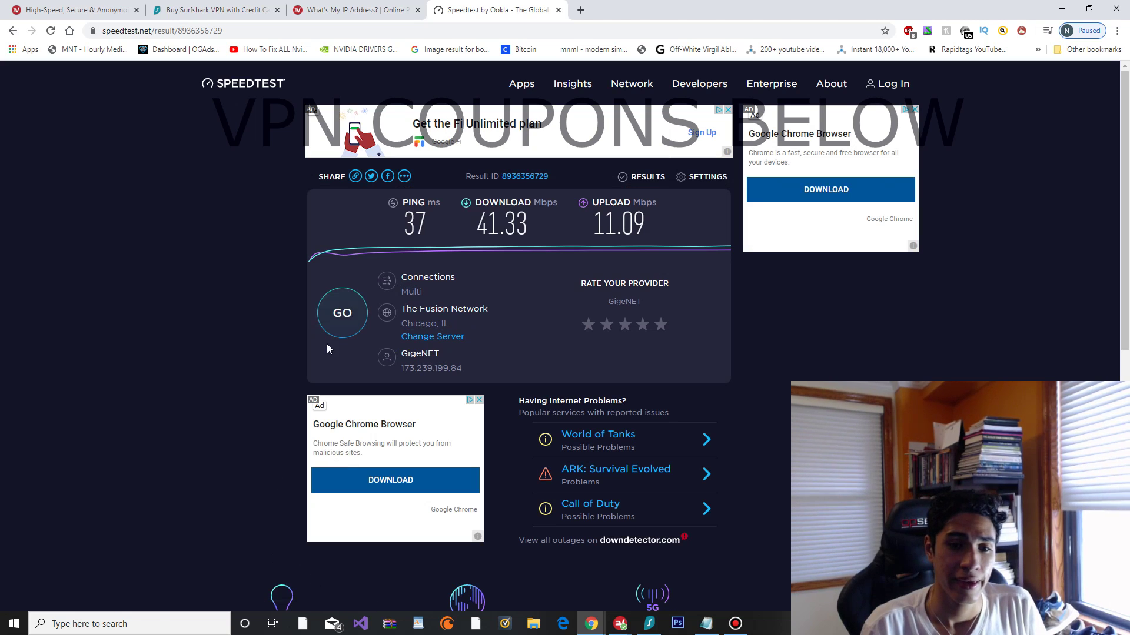
Let the Chicago speed test finish, then return to the IP address page.
click(341, 7)
Highlight the IP address digits again on the IP checker page.
click(264, 9)
click(304, 9)
drag(294, 240, 463, 252)
click(464, 252)
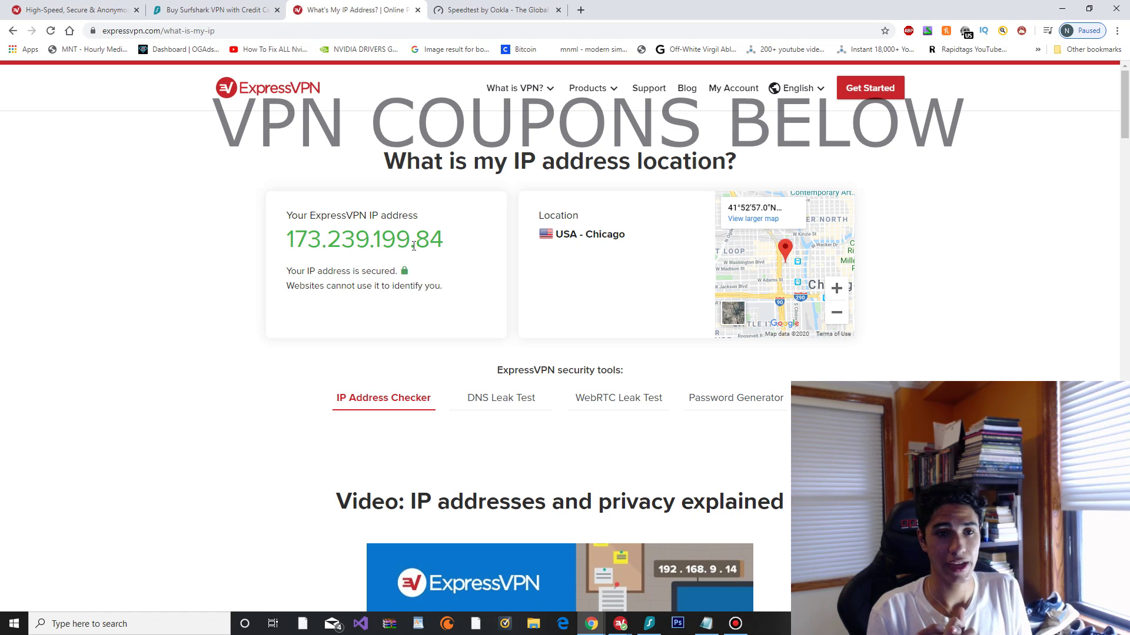
Choose the 1-month Surfshark plan, then bring the ExpressVPN windows back up.
click(89, 9)
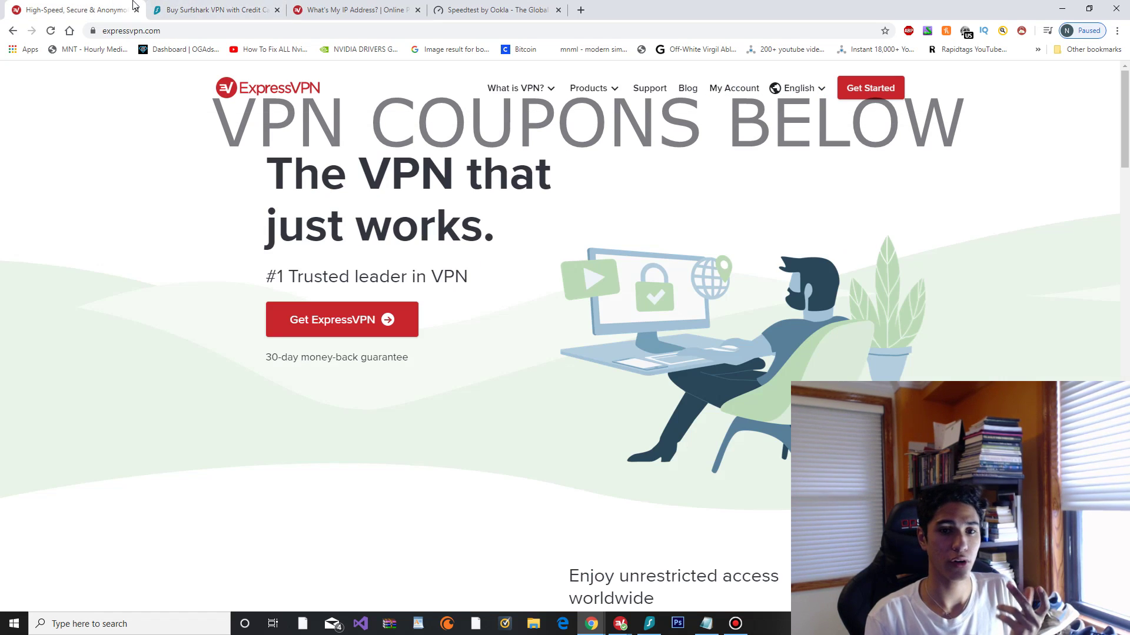
click(195, 10)
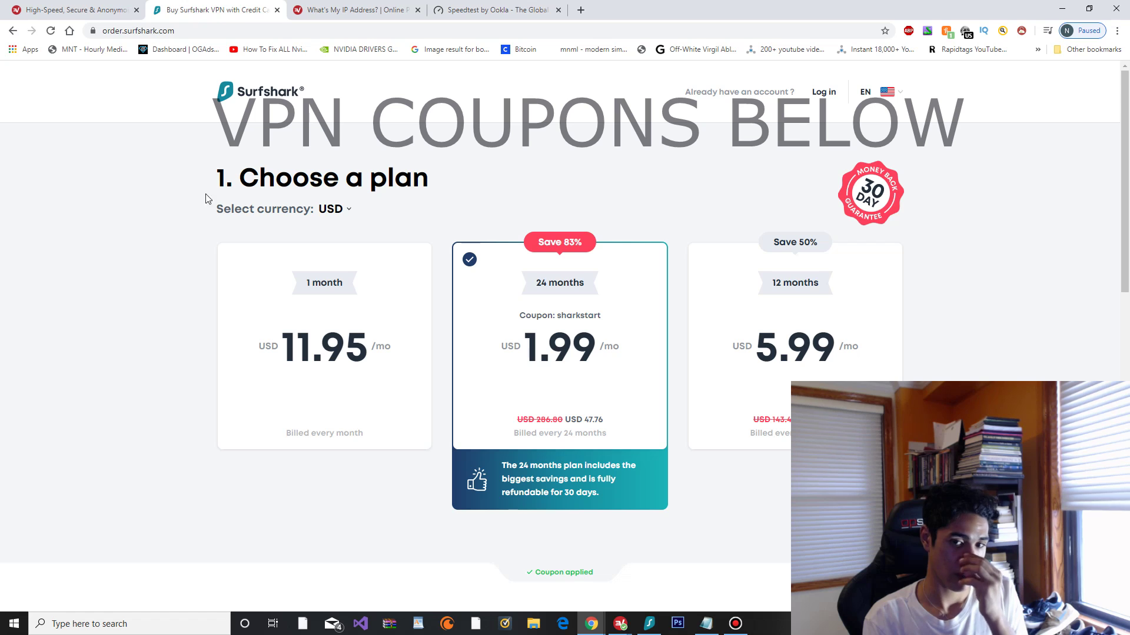
click(302, 324)
scroll(287, 368, down, 2)
scroll(350, 369, down, 3)
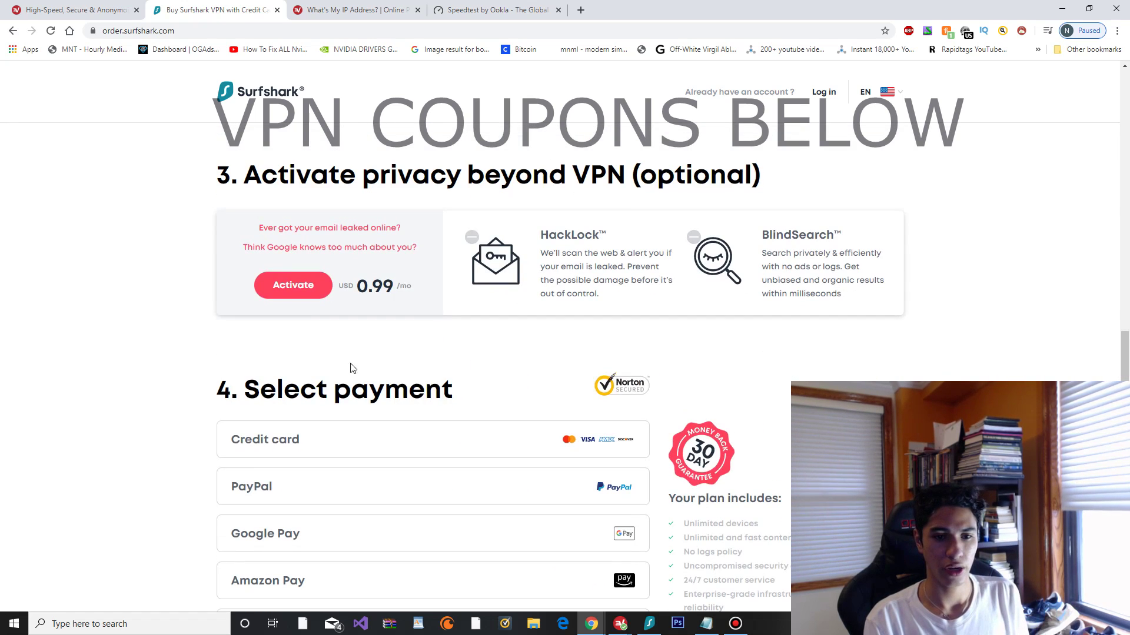
scroll(441, 585, down, 1)
scroll(556, 467, up, 2)
scroll(555, 467, up, 2)
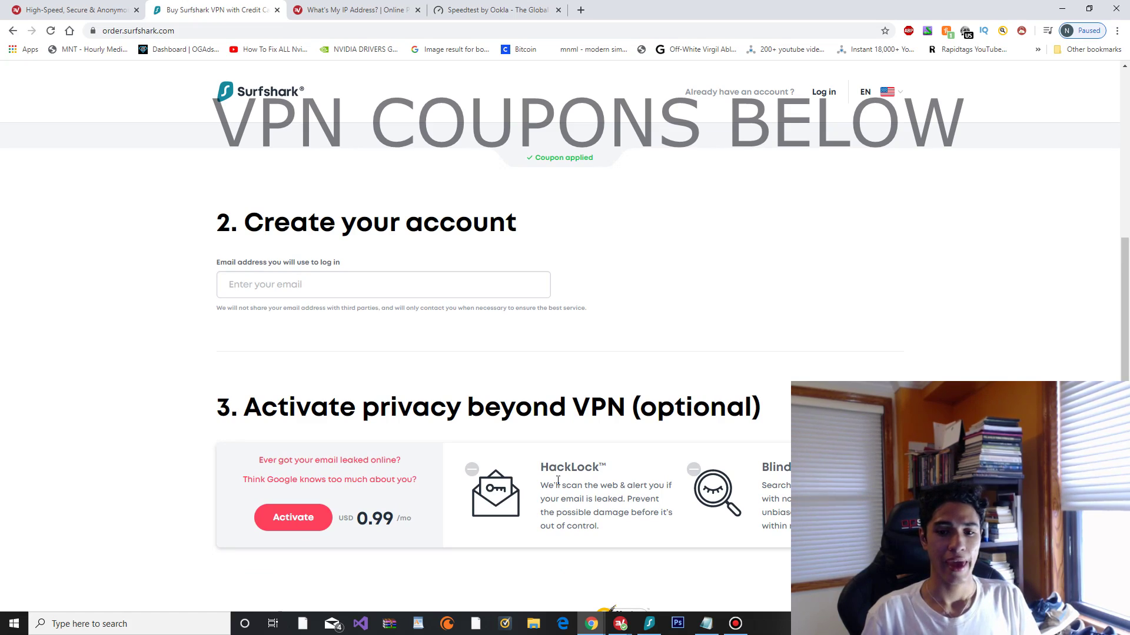
click(621, 623)
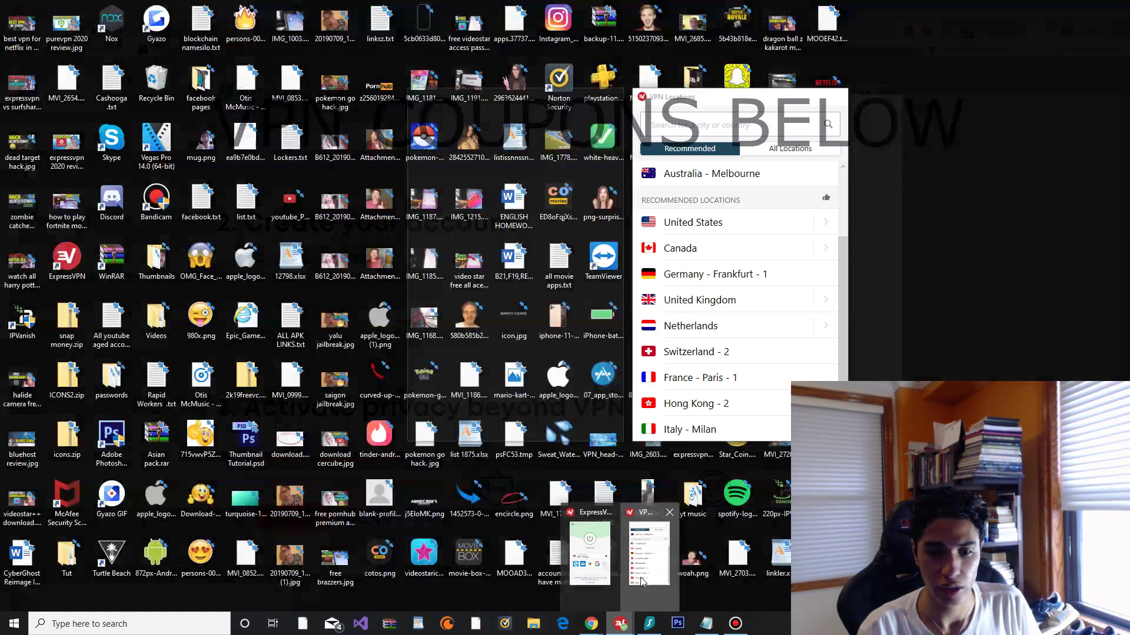
click(639, 565)
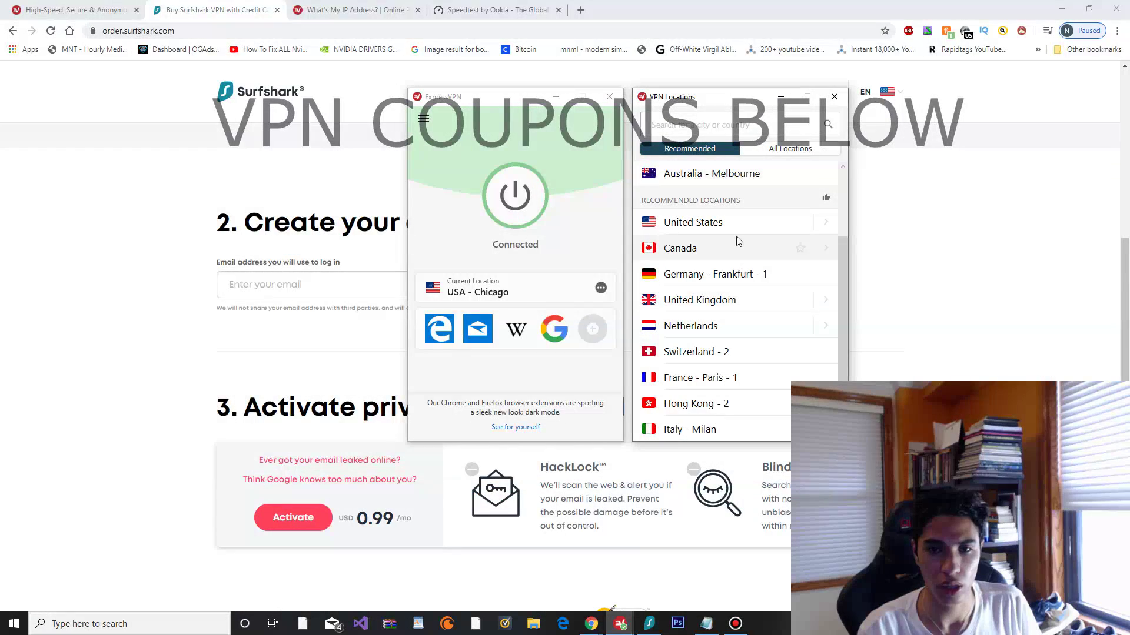
scroll(737, 241, up, 2)
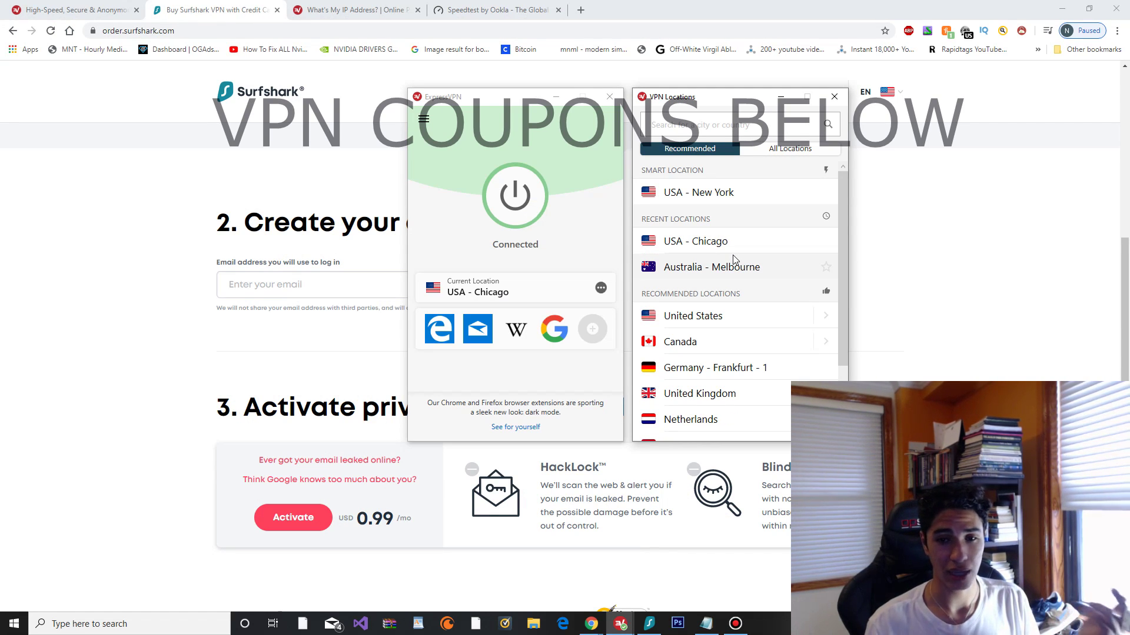
Browse the All Locations and Recommended lists and the app menu, then return to Chrome.
click(769, 152)
click(716, 152)
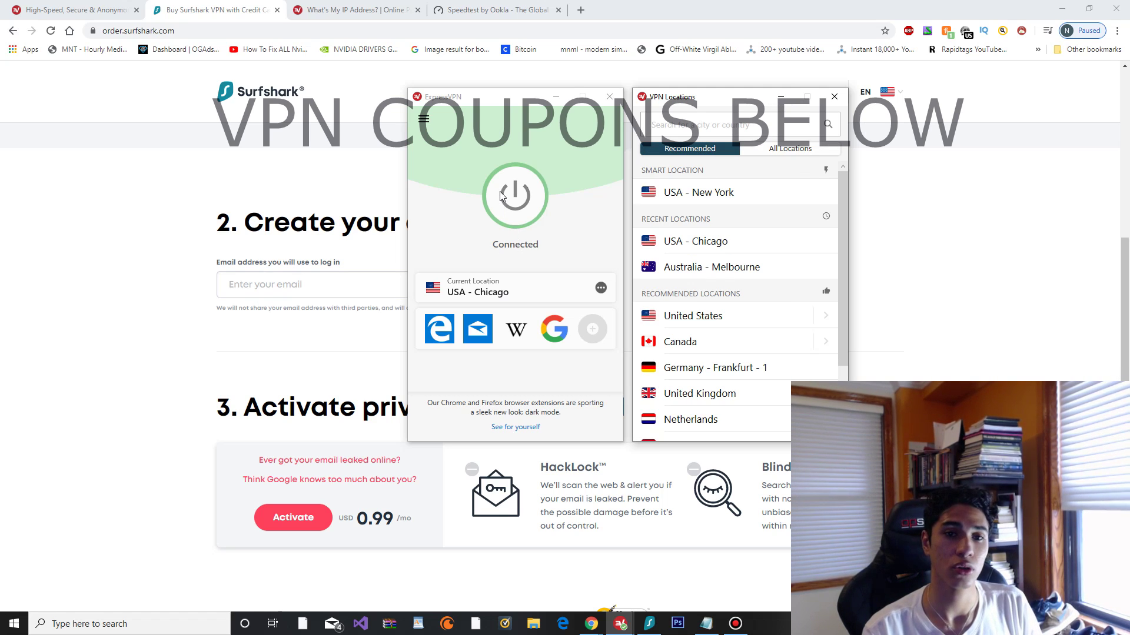
click(424, 118)
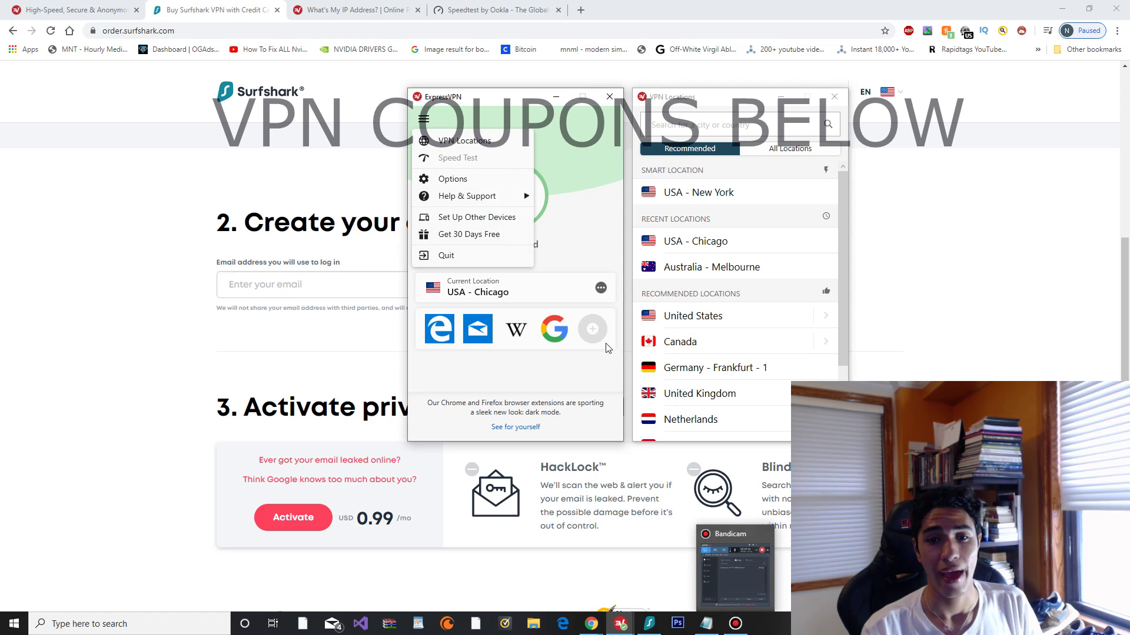
drag(1124, 269, 1124, 258)
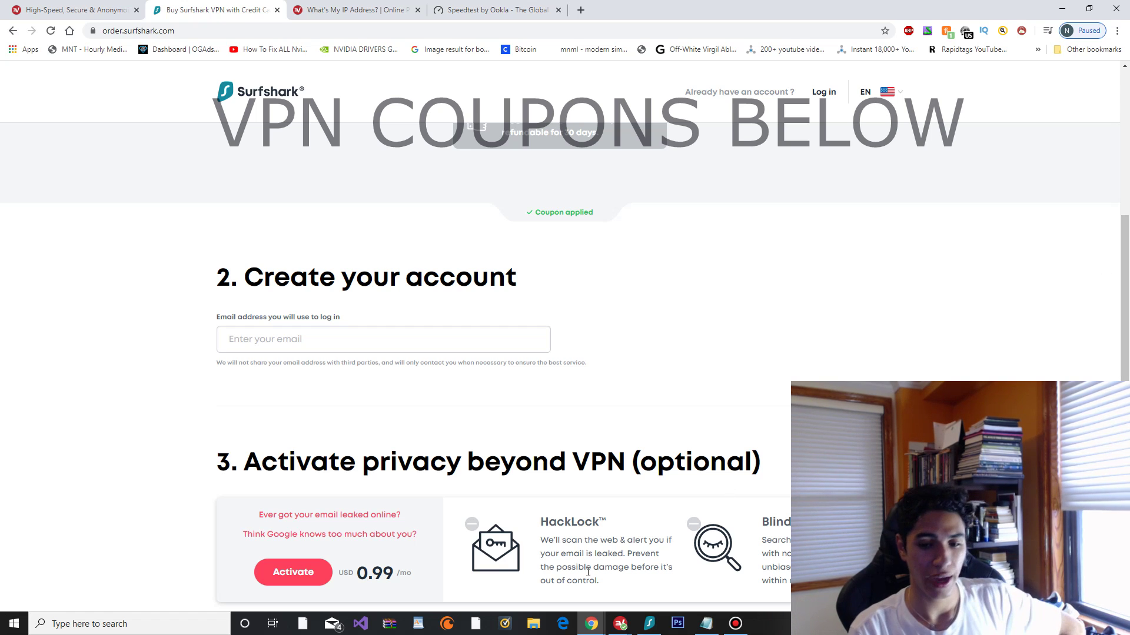
click(742, 626)
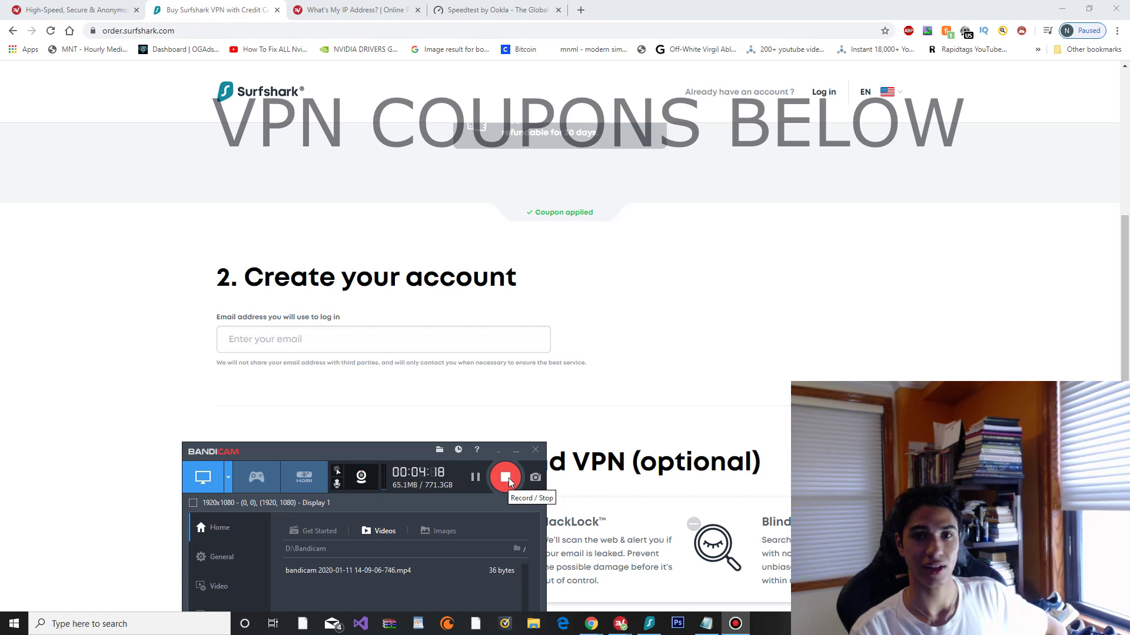